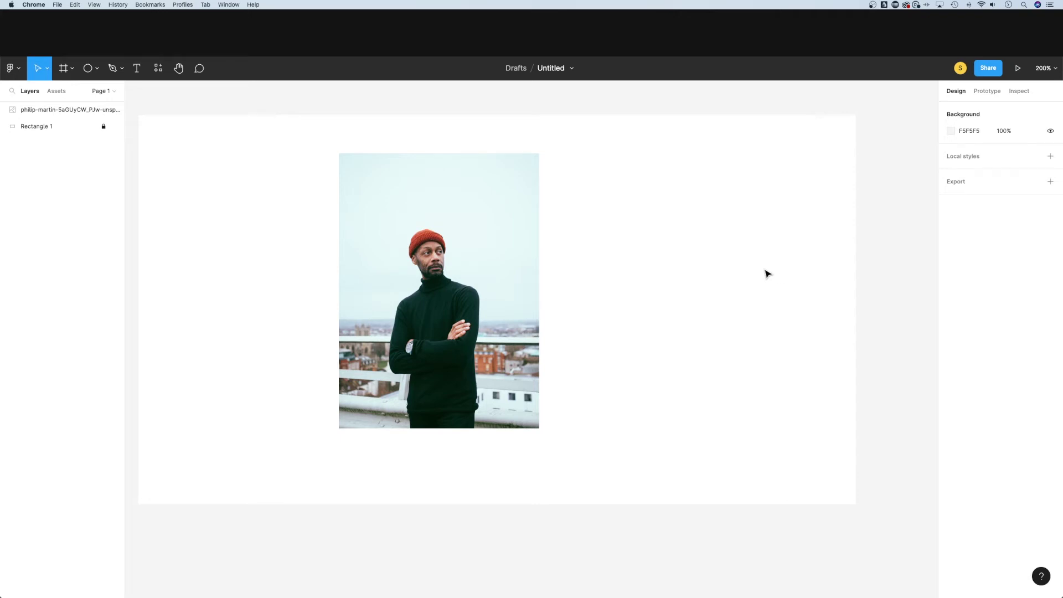
- Select the portrait photo on the canvas to show its size and fill properties
{"action": "left_click", "coordinate": [492, 232]}
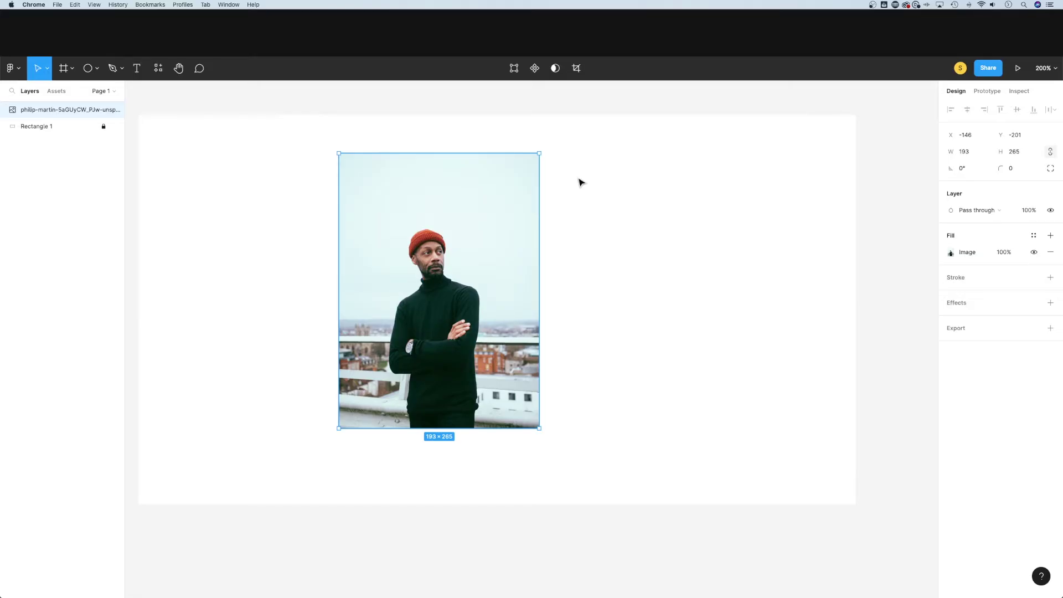
- Undo a trial top-edge change, then widen the photo's frame to roughly 307 × 265
{"action": "mouse_move", "coordinate": [439, 250]}
{"action": "left_click_drag", "start_coordinate": [504, 155], "coordinate": [496, 221]}
{"action": "key", "text": "super+z"}
{"action": "mouse_move", "coordinate": [504, 155]}
{"action": "left_mouse_down"}
{"action": "mouse_move", "coordinate": [508, 272]}
{"action": "mouse_move", "coordinate": [514, 178]}
{"action": "mouse_move", "coordinate": [498, 266]}
{"action": "mouse_move", "coordinate": [511, 199]}
{"action": "mouse_move", "coordinate": [496, 230]}
{"action": "mouse_move", "coordinate": [498, 180]}
{"action": "mouse_move", "coordinate": [502, 200]}
{"action": "mouse_move", "coordinate": [660, 326]}
{"action": "mouse_move", "coordinate": [767, 219]}
{"action": "mouse_move", "coordinate": [525, 152]}
{"action": "mouse_move", "coordinate": [551, 333]}
{"action": "mouse_move", "coordinate": [798, 252]}
{"action": "mouse_move", "coordinate": [702, 140]}
{"action": "mouse_move", "coordinate": [570, 213]}
{"action": "mouse_move", "coordinate": [692, 273]}
{"action": "mouse_move", "coordinate": [707, 162]}
{"action": "mouse_move", "coordinate": [656, 152]}
{"action": "left_mouse_up"}
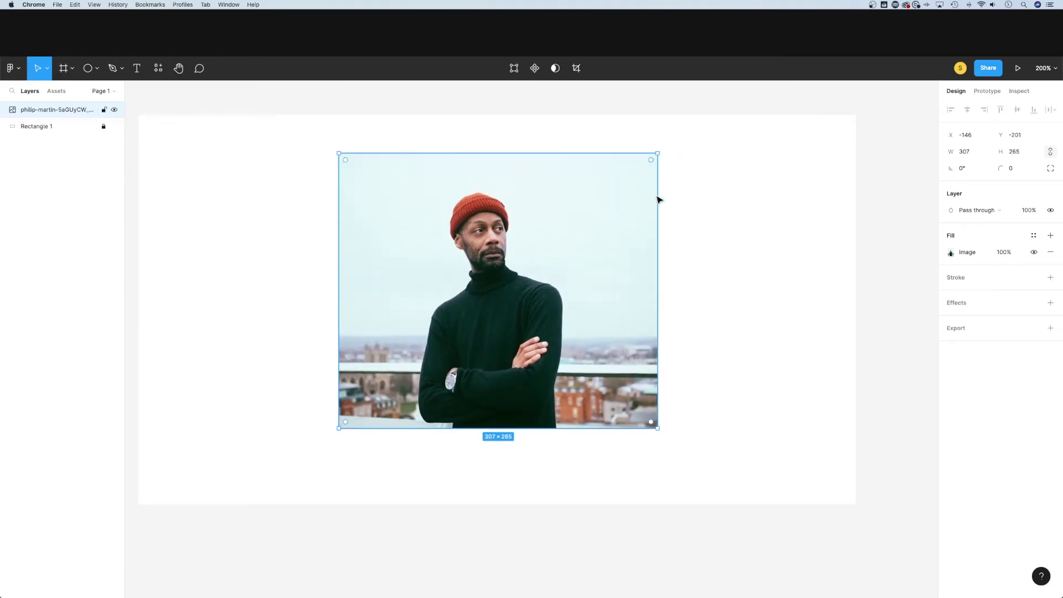
- Set the photo's image fill to Fit and resize the frame to about 258 × 248
{"action": "left_click", "coordinate": [969, 253]}
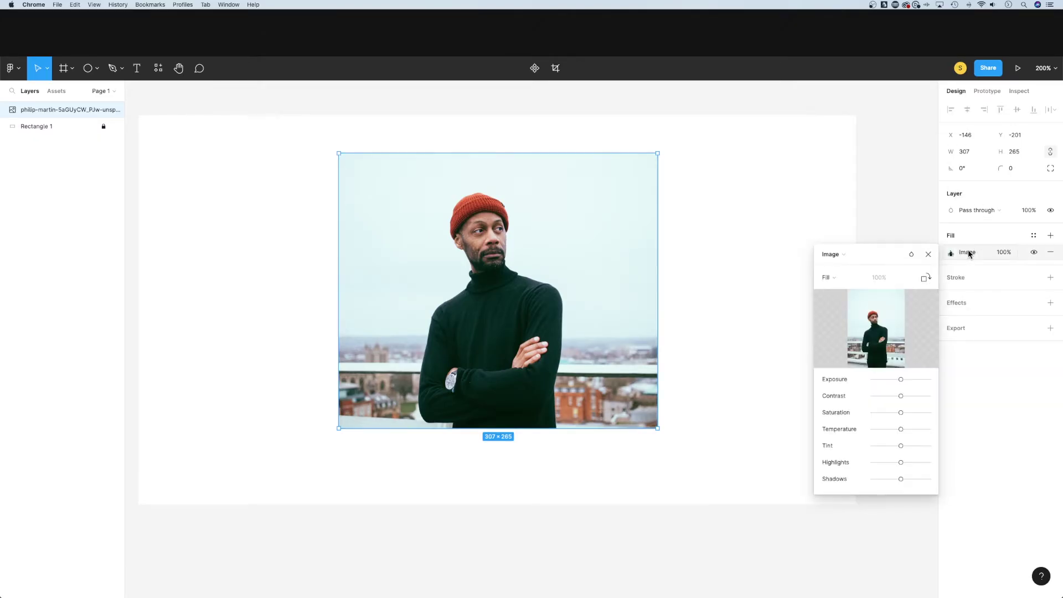
{"action": "left_click", "coordinate": [839, 279]}
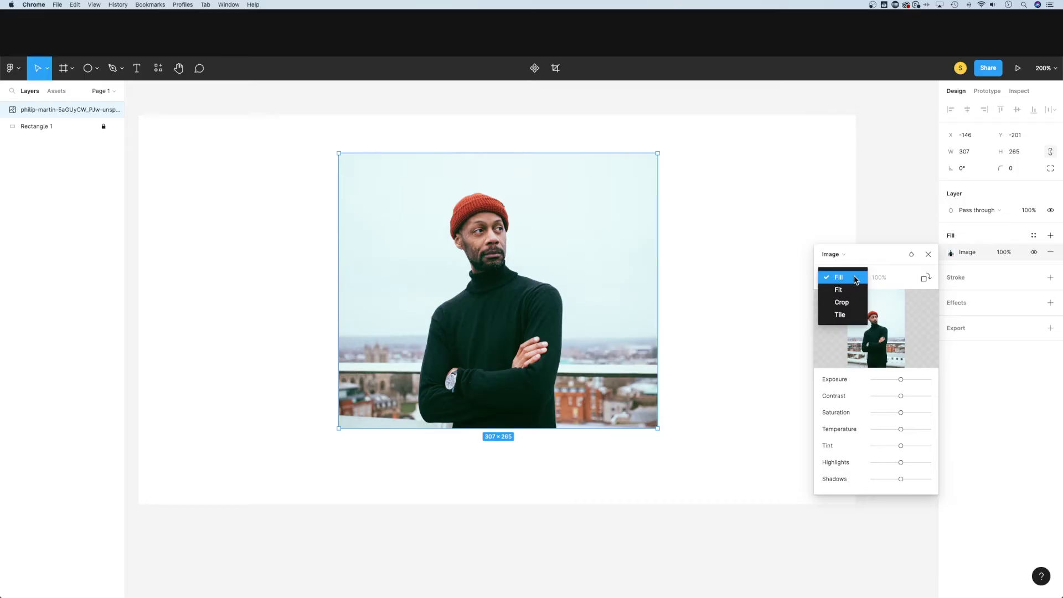
{"action": "left_click", "coordinate": [849, 290]}
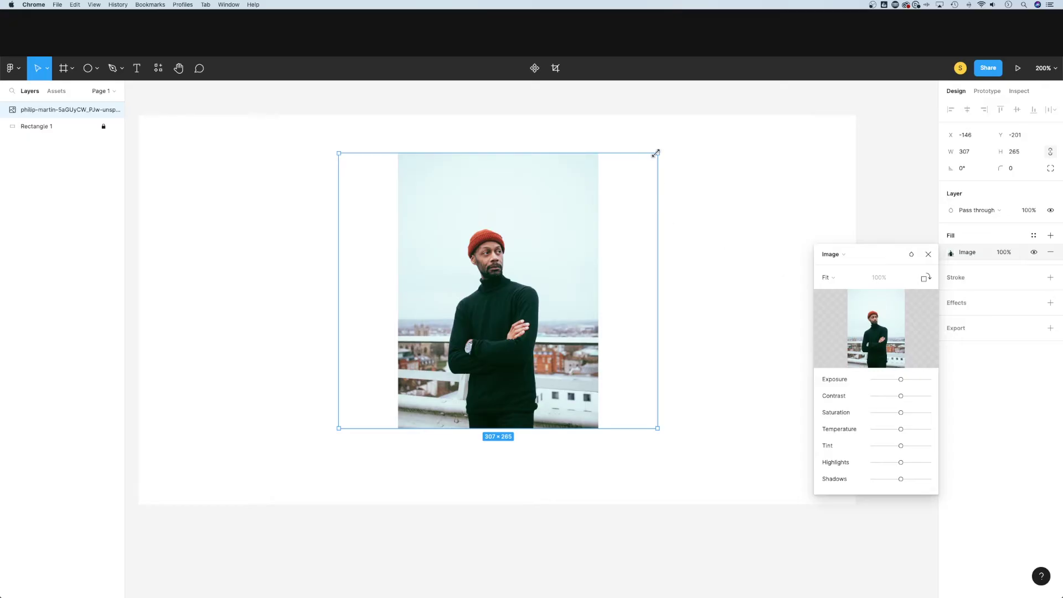
{"action": "mouse_move", "coordinate": [657, 154]}
{"action": "left_mouse_down"}
{"action": "mouse_move", "coordinate": [634, 123]}
{"action": "mouse_move", "coordinate": [536, 265]}
{"action": "mouse_move", "coordinate": [662, 257]}
{"action": "mouse_move", "coordinate": [590, 169]}
{"action": "mouse_move", "coordinate": [607, 172]}
{"action": "left_mouse_up"}
{"action": "left_click", "coordinate": [827, 277]}
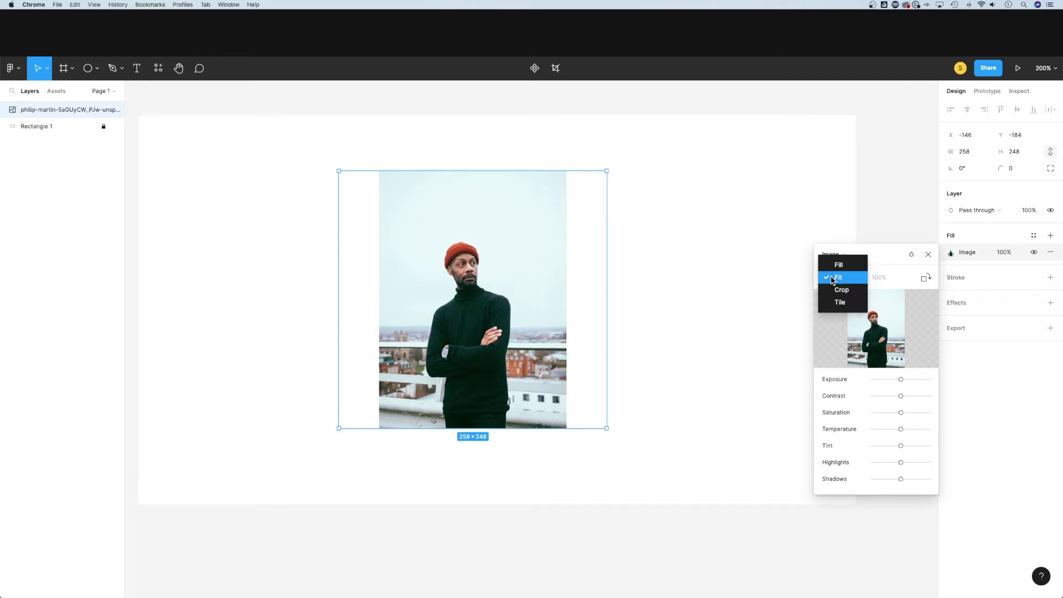
- Switch the image fill to Crop and trim right, top-left, bottom and top to about 128 × 153
{"action": "left_click", "coordinate": [848, 291]}
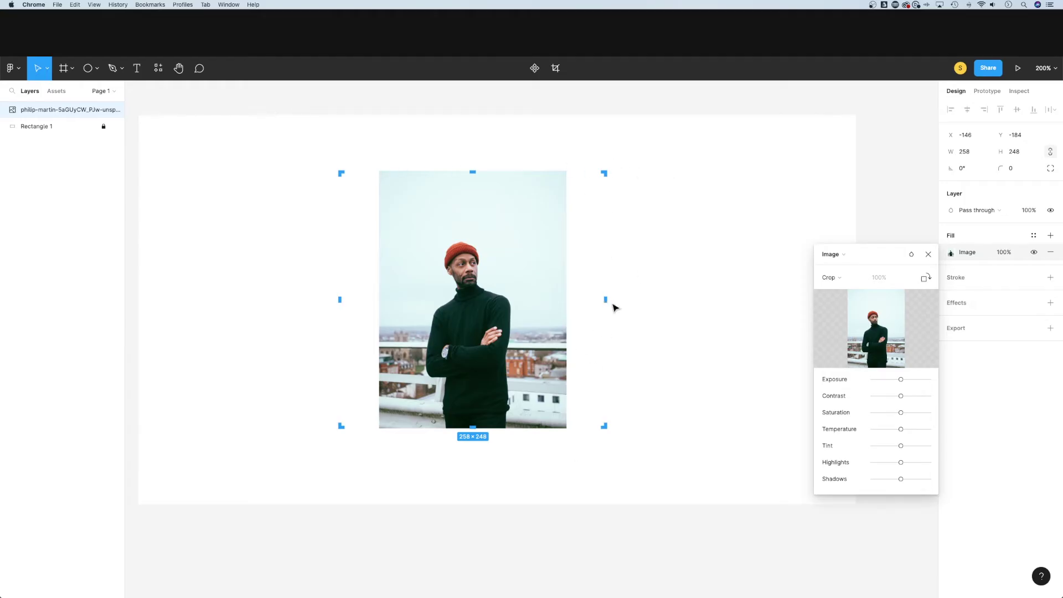
{"action": "left_click_drag", "start_coordinate": [606, 299], "coordinate": [544, 300]}
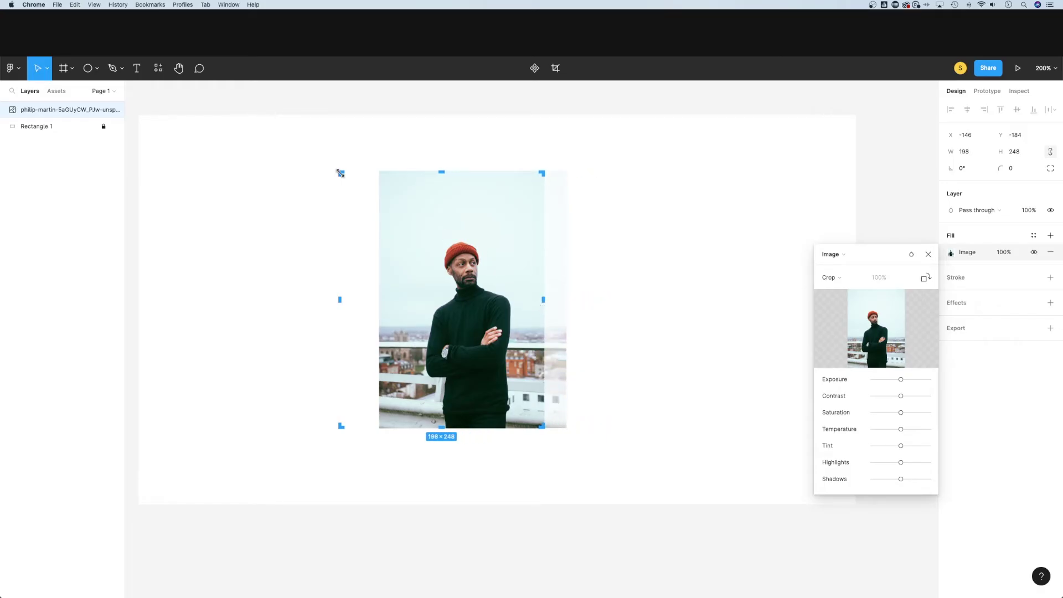
{"action": "left_click_drag", "start_coordinate": [341, 173], "coordinate": [406, 228]}
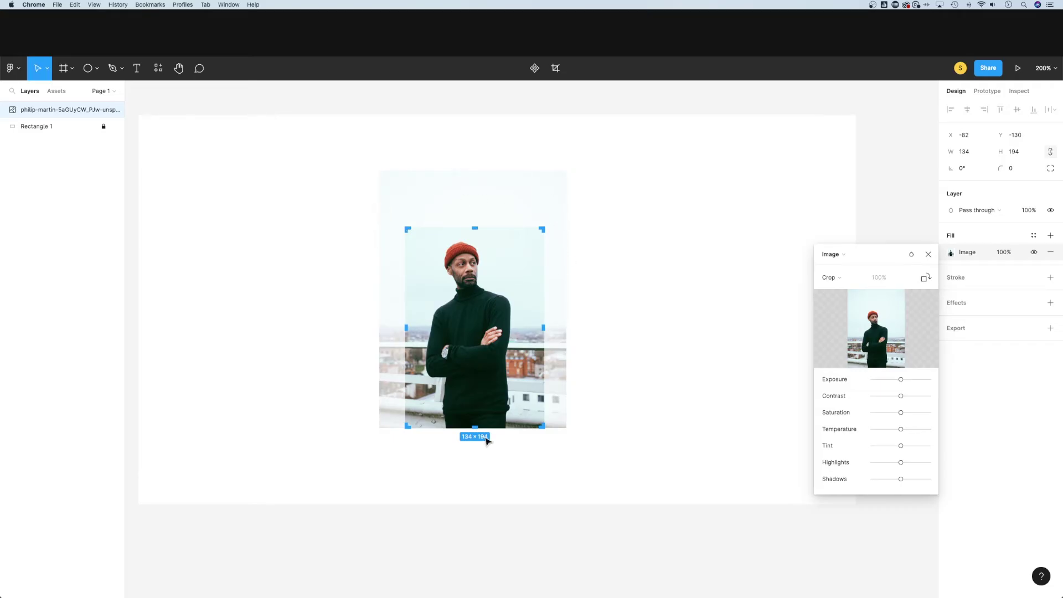
{"action": "left_click_drag", "start_coordinate": [474, 426], "coordinate": [474, 387]}
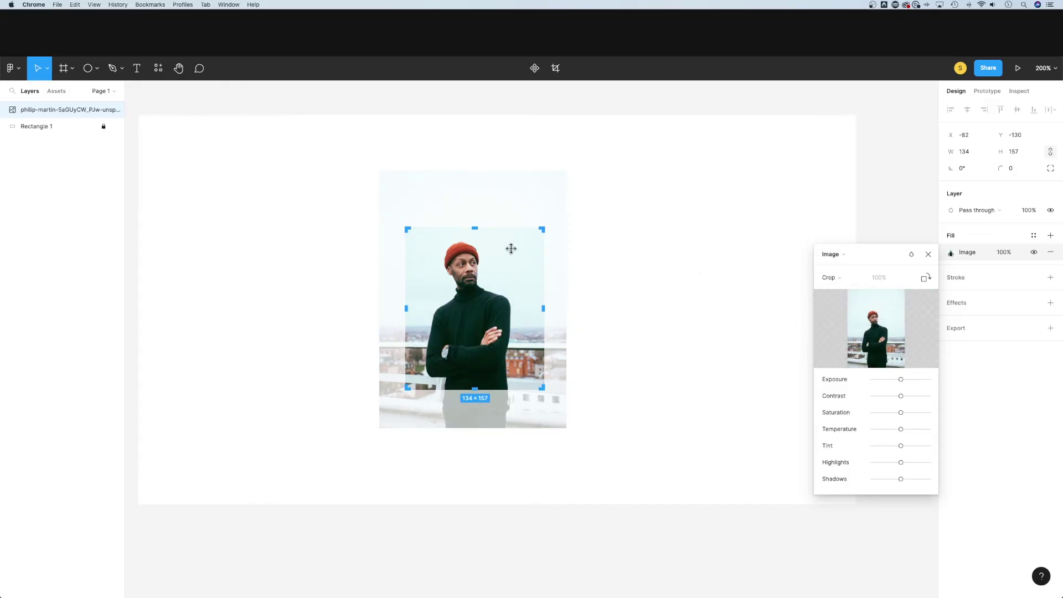
{"action": "left_click_drag", "start_coordinate": [474, 227], "coordinate": [474, 231]}
{"action": "left_click_drag", "start_coordinate": [542, 309], "coordinate": [536, 309]}
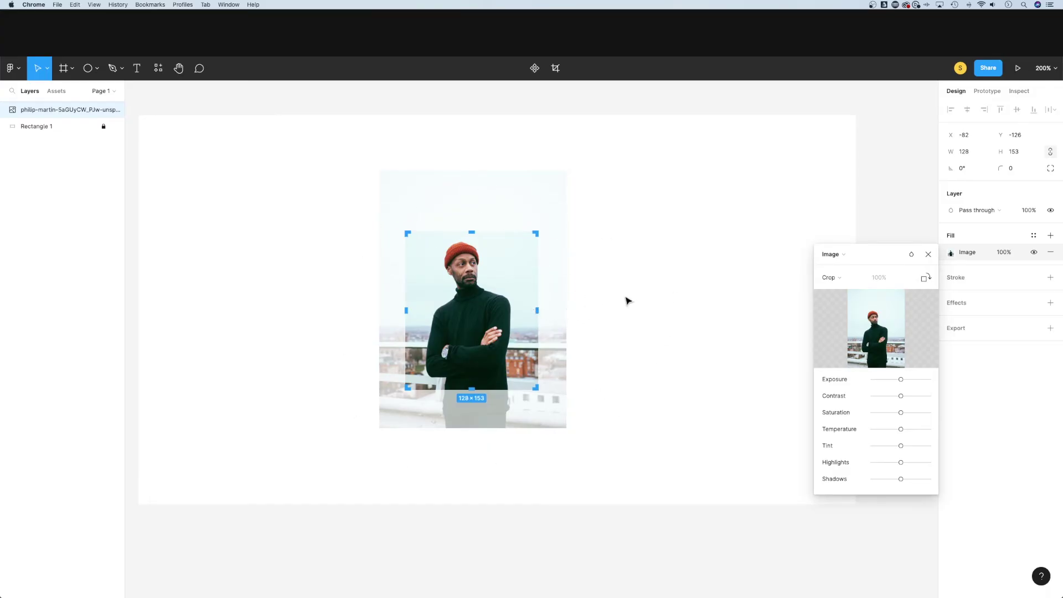
- Finish cropping, scale the portrait to about 158 × 189, and drag it left on the canvas
{"action": "key", "text": "Return"}
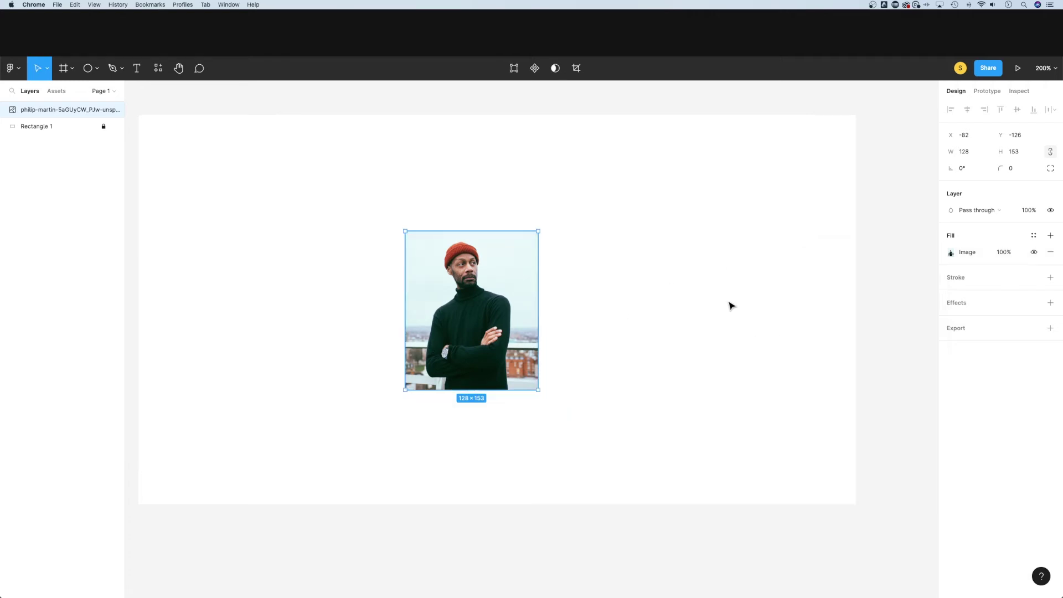
{"action": "left_click_drag", "start_coordinate": [516, 277], "coordinate": [511, 288]}
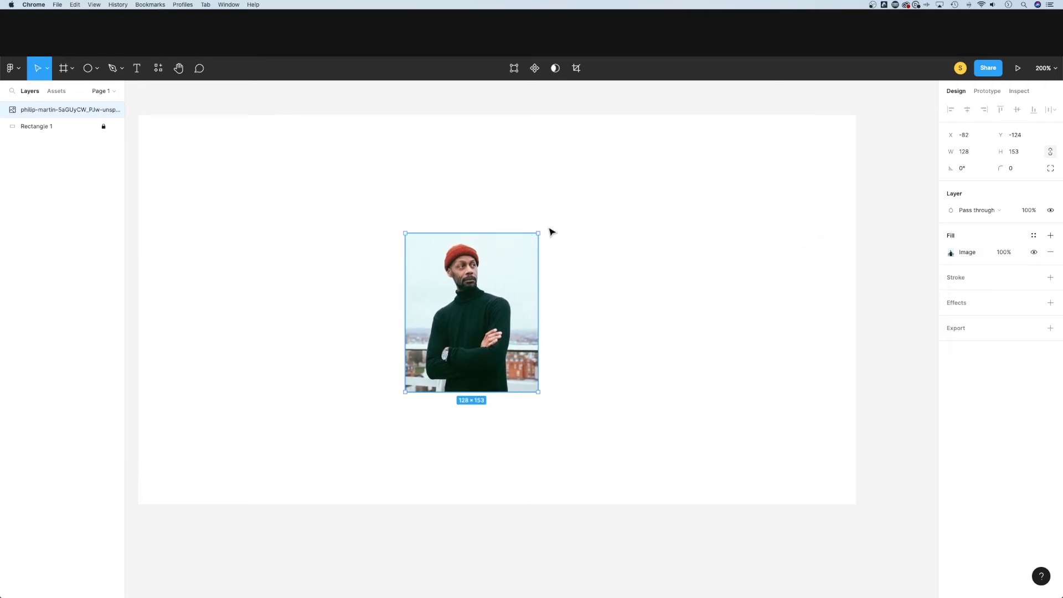
{"action": "mouse_move", "coordinate": [539, 233]}
{"action": "left_mouse_down"}
{"action": "mouse_move", "coordinate": [598, 135]}
{"action": "mouse_move", "coordinate": [603, 193]}
{"action": "left_mouse_up"}
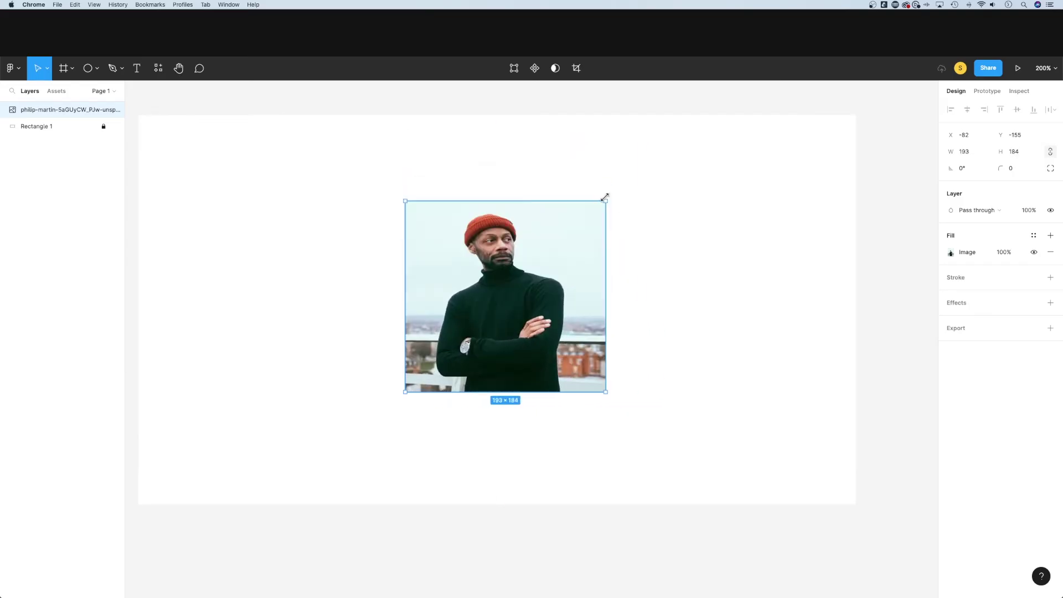
{"action": "mouse_move", "coordinate": [603, 193]}
{"action": "left_mouse_down"}
{"action": "mouse_move", "coordinate": [546, 224]}
{"action": "mouse_move", "coordinate": [549, 241]}
{"action": "mouse_move", "coordinate": [603, 235]}
{"action": "mouse_move", "coordinate": [579, 283]}
{"action": "mouse_move", "coordinate": [608, 337]}
{"action": "mouse_move", "coordinate": [636, 361]}
{"action": "mouse_move", "coordinate": [603, 194]}
{"action": "mouse_move", "coordinate": [541, 332]}
{"action": "mouse_move", "coordinate": [612, 323]}
{"action": "mouse_move", "coordinate": [610, 147]}
{"action": "mouse_move", "coordinate": [560, 208]}
{"action": "mouse_move", "coordinate": [548, 252]}
{"action": "mouse_move", "coordinate": [535, 239]}
{"action": "mouse_move", "coordinate": [594, 199]}
{"action": "left_mouse_up"}
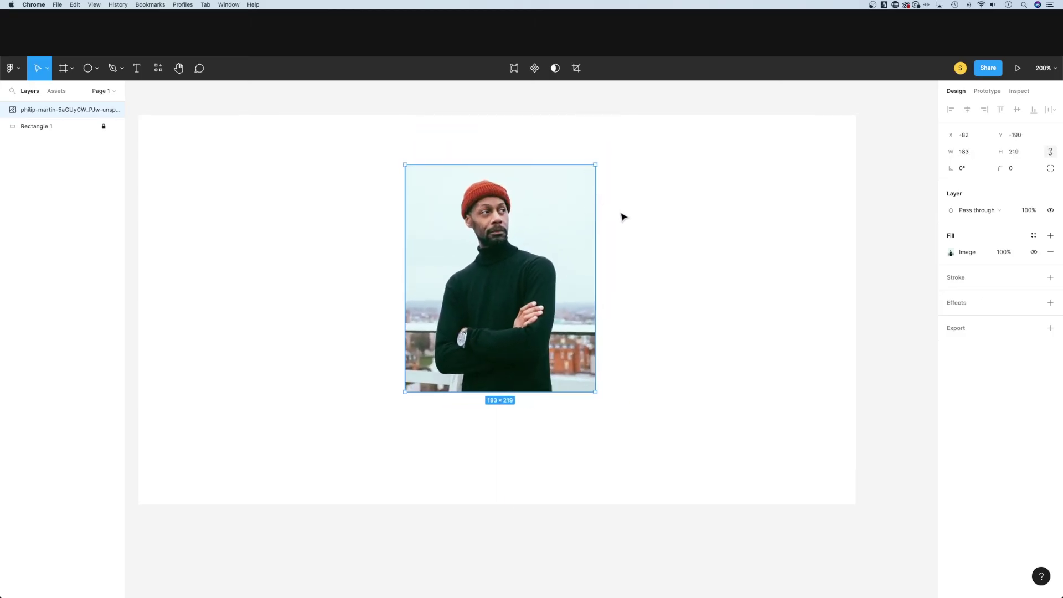
{"action": "mouse_move", "coordinate": [557, 231]}
{"action": "left_mouse_down"}
{"action": "mouse_move", "coordinate": [388, 261]}
{"action": "mouse_move", "coordinate": [399, 261]}
{"action": "left_mouse_up"}
{"action": "mouse_move", "coordinate": [437, 191]}
{"action": "left_mouse_down"}
{"action": "mouse_move", "coordinate": [371, 274]}
{"action": "mouse_move", "coordinate": [477, 191]}
{"action": "mouse_move", "coordinate": [410, 251]}
{"action": "left_mouse_up"}
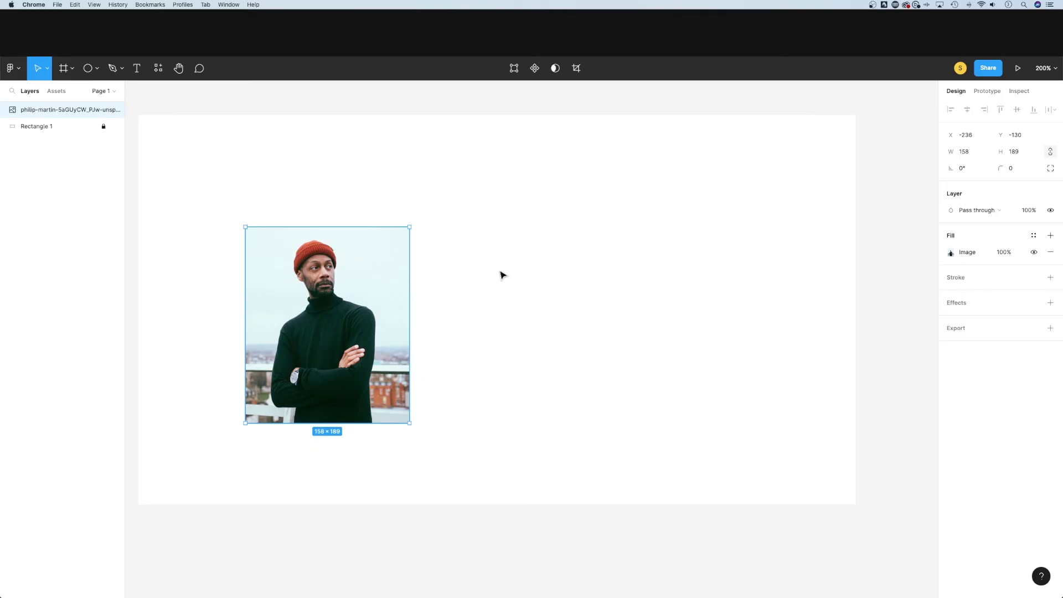
- Reselect the portrait and change its image fill scale mode back to Fill
{"action": "key", "text": "Escape"}
{"action": "left_click", "coordinate": [360, 288]}
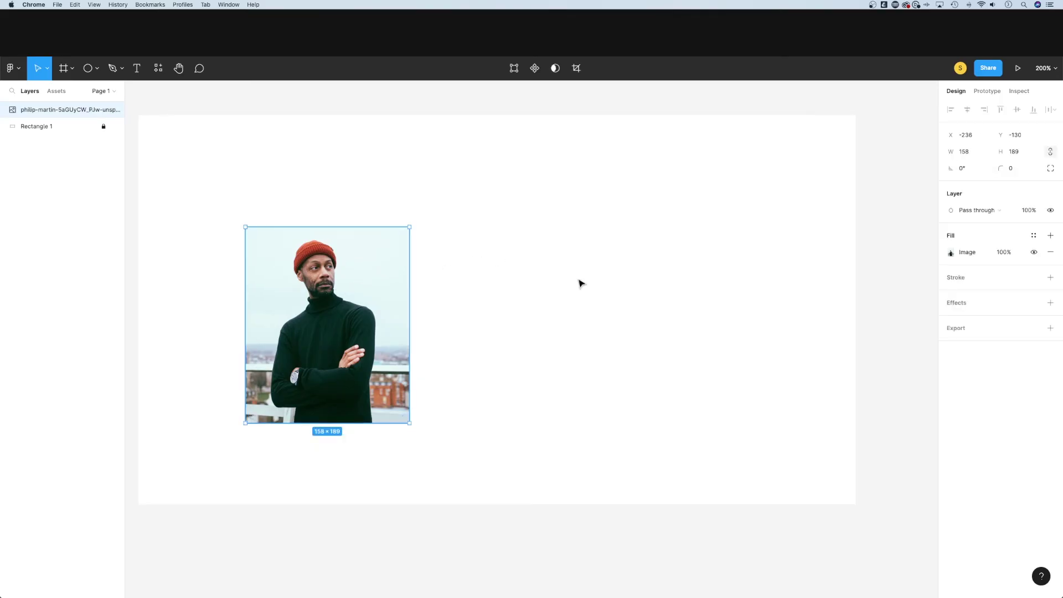
{"action": "left_click", "coordinate": [953, 252]}
{"action": "left_click", "coordinate": [842, 278]}
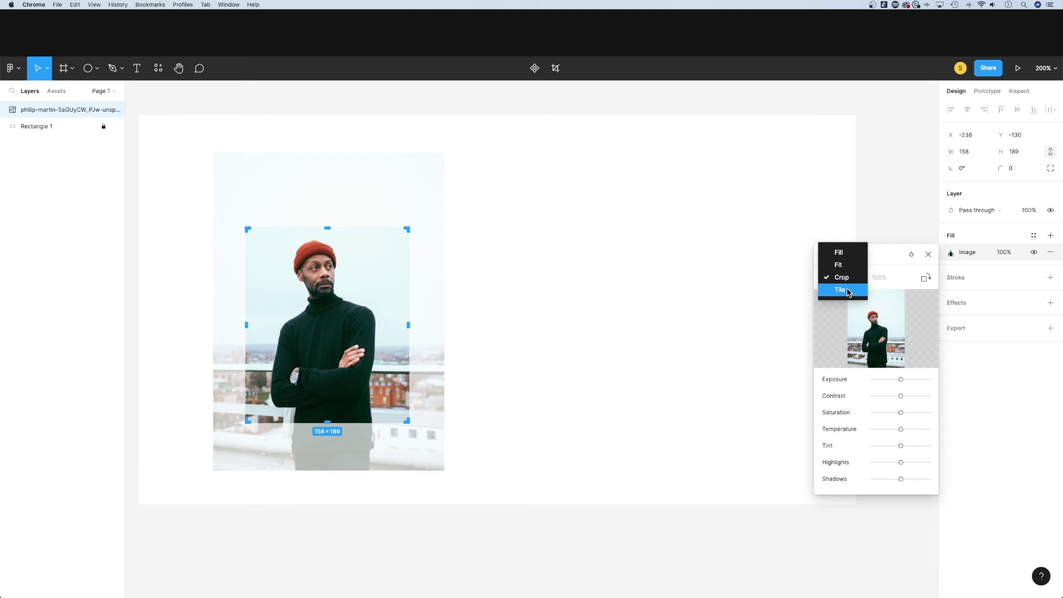
{"action": "left_click", "coordinate": [845, 254]}
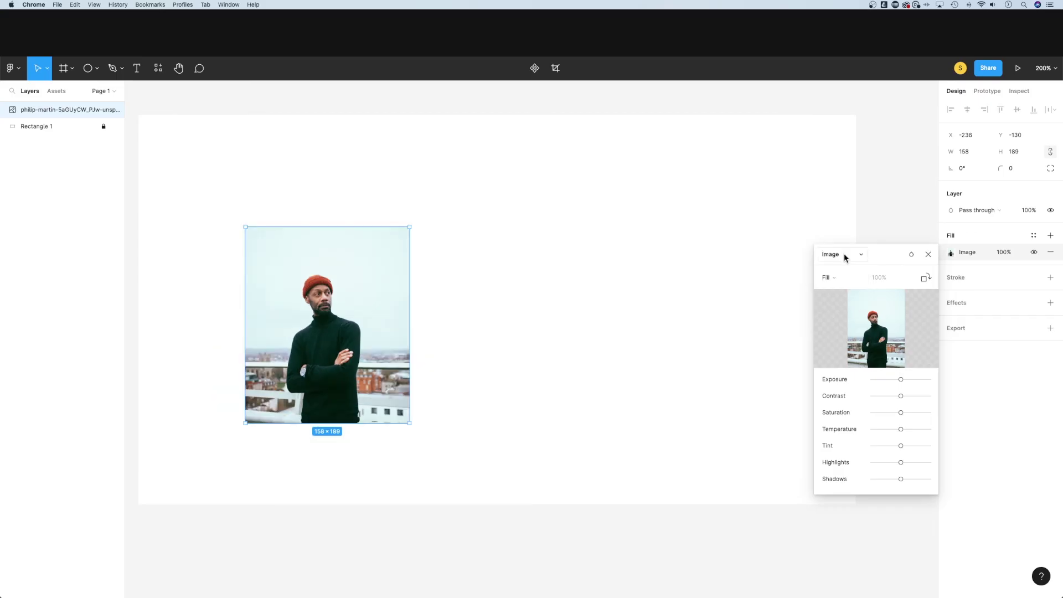
- Reshape the Fill-mode portrait narrow and tall, then wide and short, then near-square
{"action": "key", "text": "Escape"}
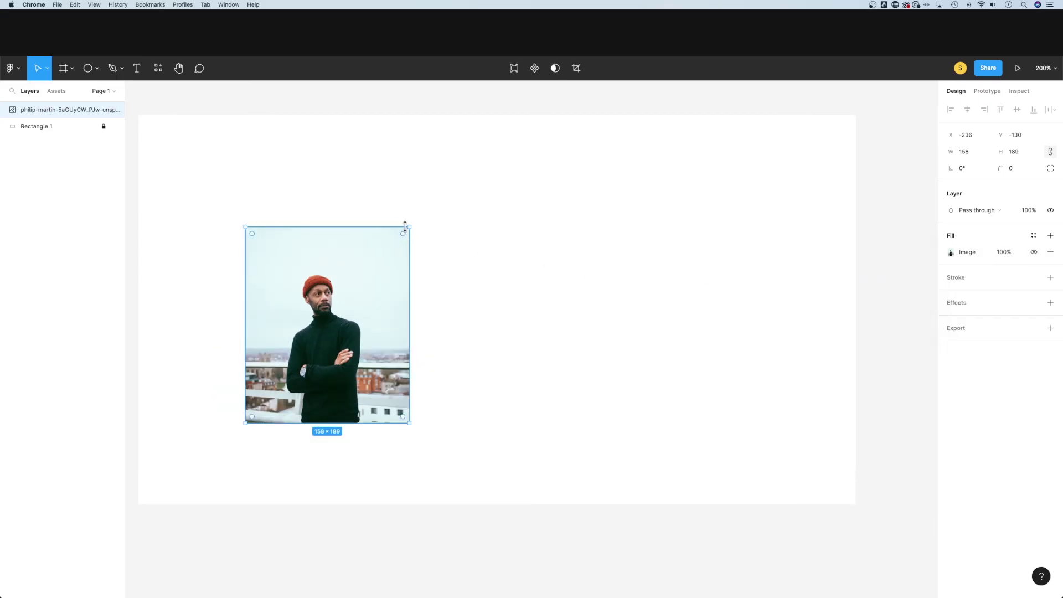
{"action": "left_click_drag", "start_coordinate": [408, 227], "coordinate": [344, 221]}
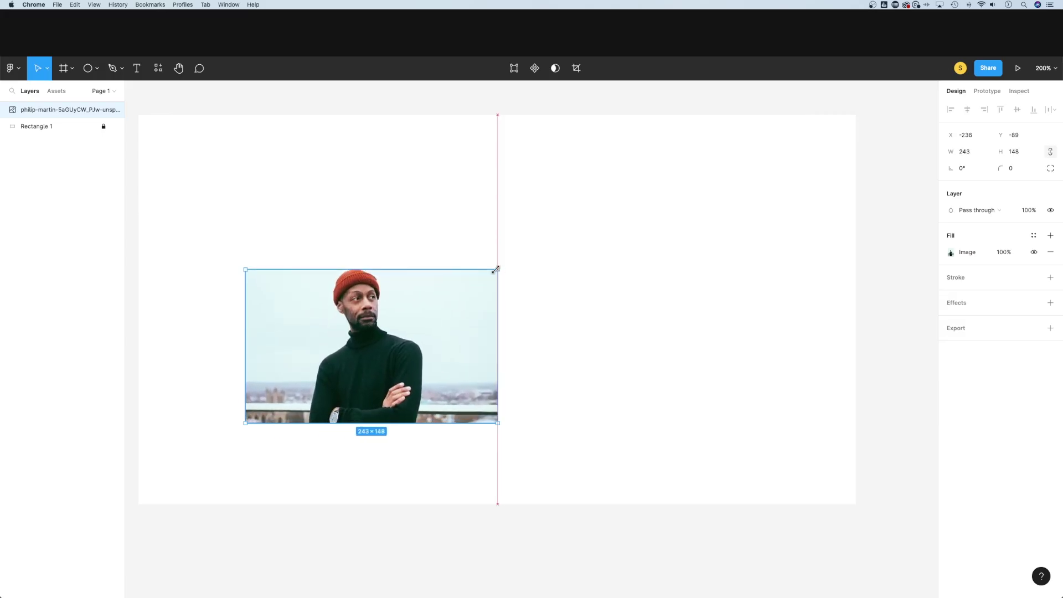
{"action": "mouse_move", "coordinate": [343, 222]}
{"action": "left_mouse_down"}
{"action": "mouse_move", "coordinate": [496, 269]}
{"action": "mouse_move", "coordinate": [469, 236]}
{"action": "left_mouse_up"}
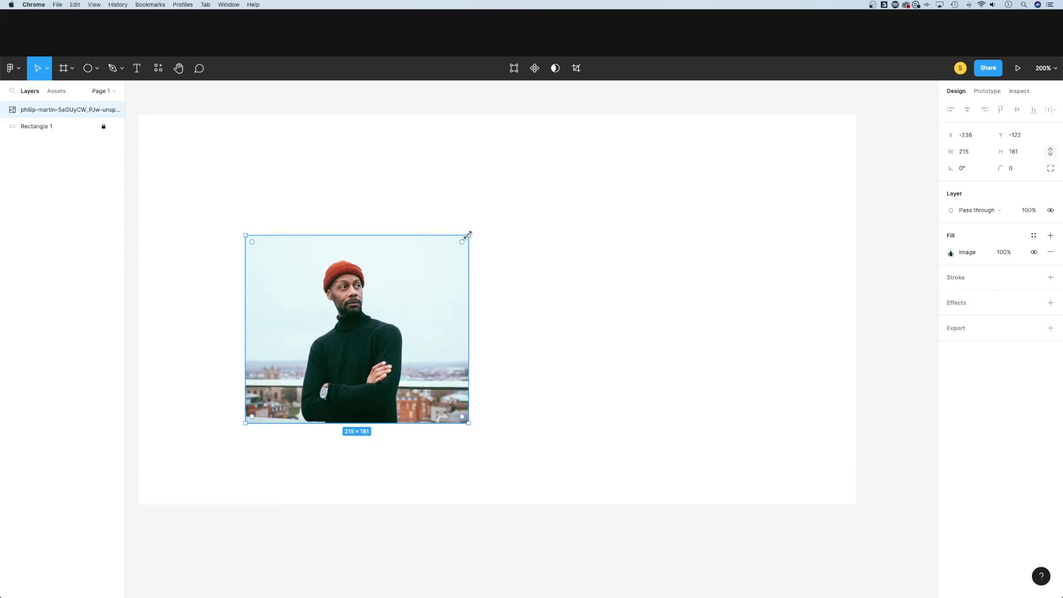
{"action": "left_click_drag", "start_coordinate": [469, 237], "coordinate": [430, 249]}
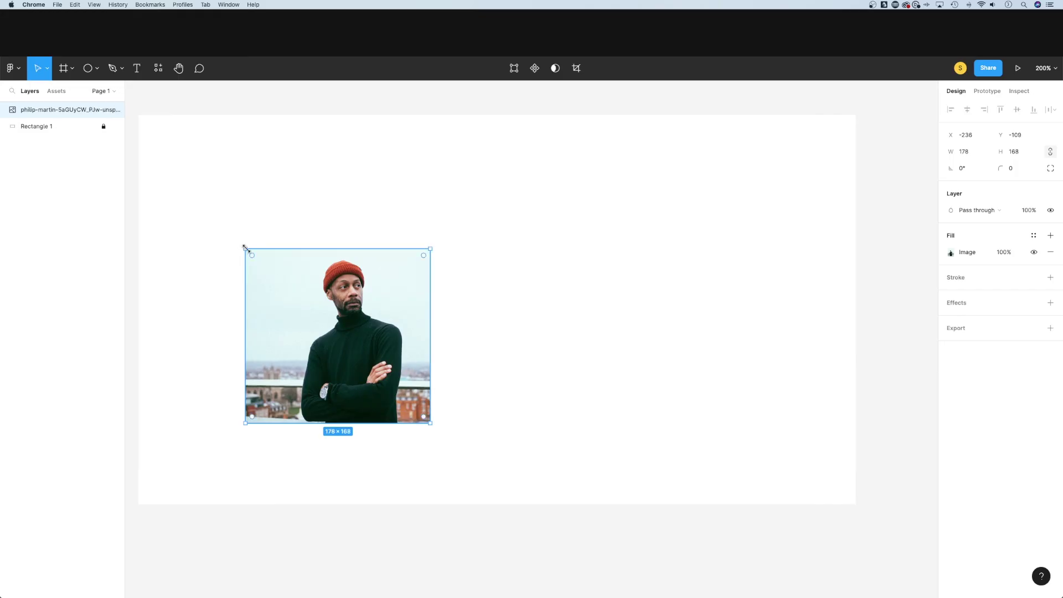
- Resize the portrait to about 185 × 211, move it top-left, and deselect it
{"action": "left_click_drag", "start_coordinate": [245, 248], "coordinate": [274, 246]}
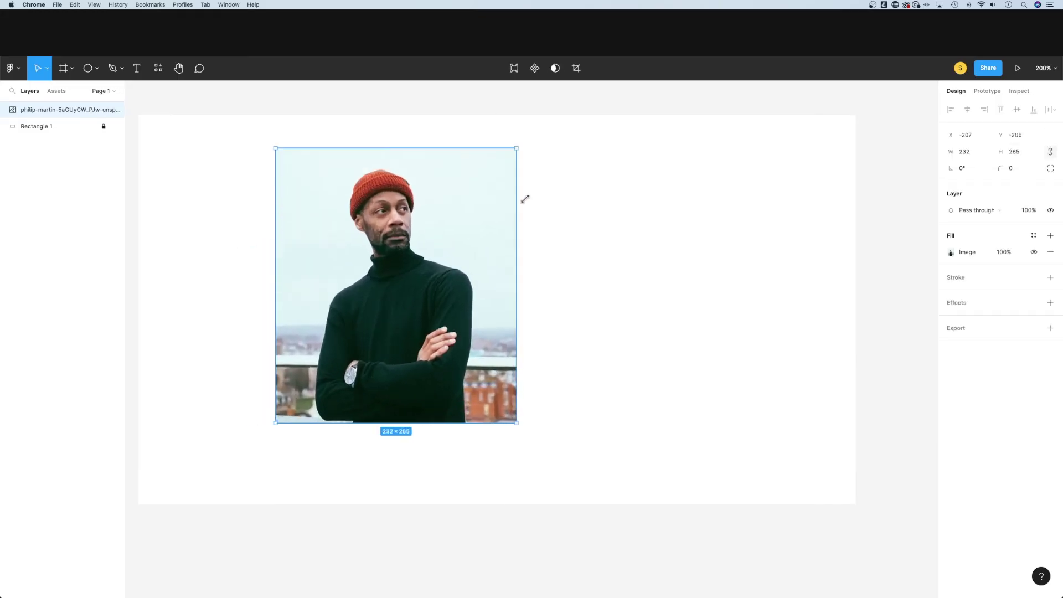
{"action": "left_click_drag", "start_coordinate": [429, 247], "coordinate": [468, 202]}
{"action": "left_click_drag", "start_coordinate": [399, 270], "coordinate": [305, 220]}
{"action": "left_click", "coordinate": [495, 249]}
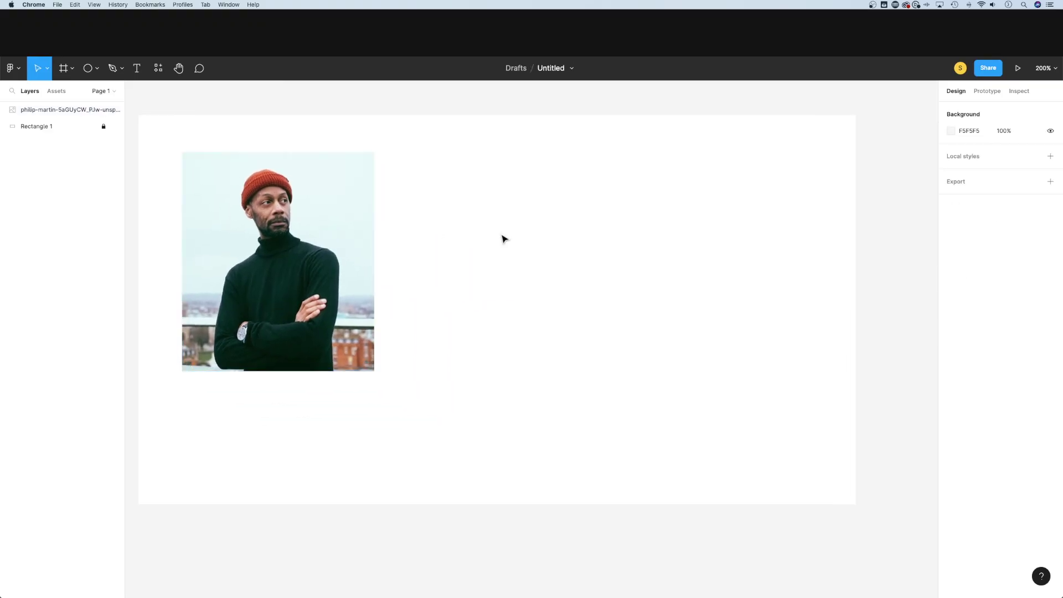